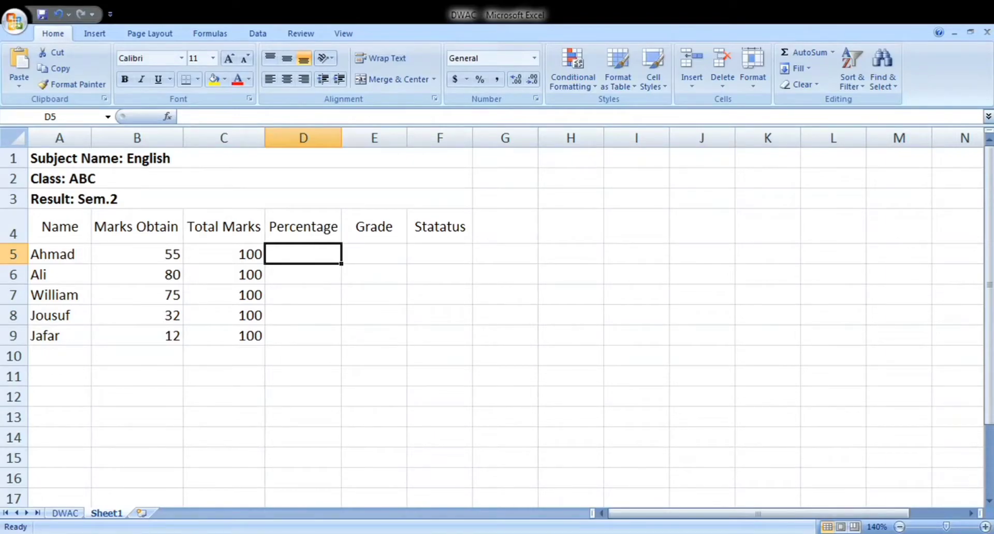
- Calculate the percentage in D5 with =B5/C5*100 and fill the formula down to D9
type("=")
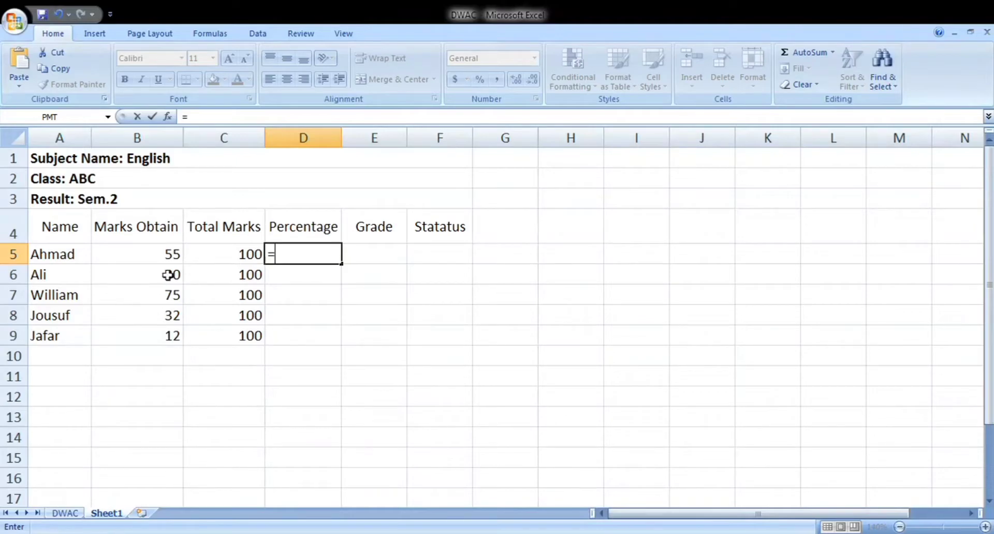
left_click(171, 257)
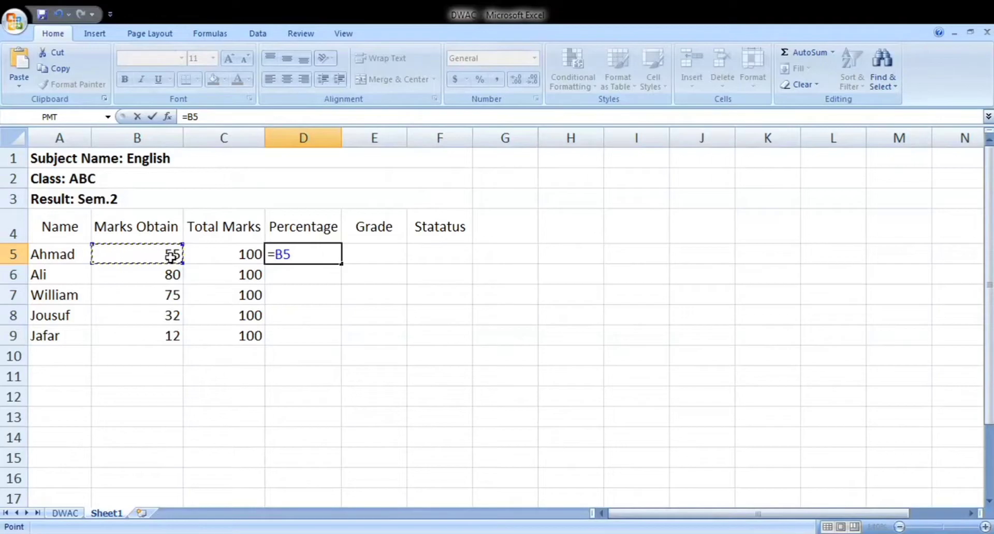
type("/")
left_click(223, 254)
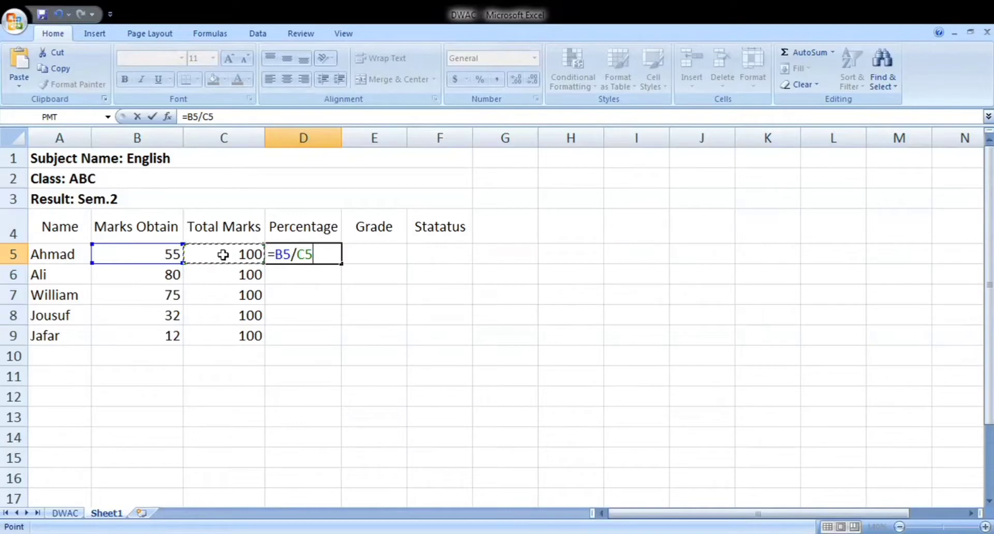
type("*100")
key("Return")
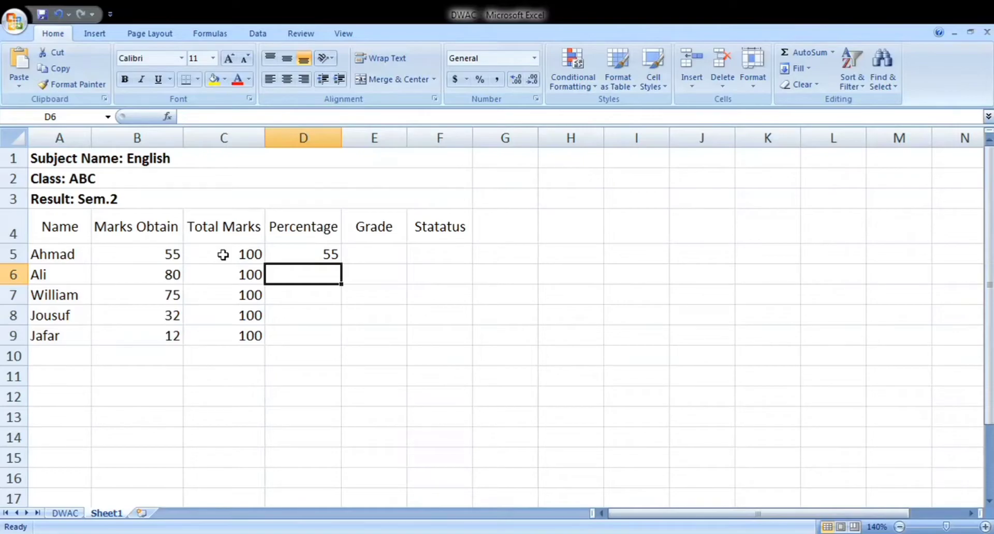
left_click(296, 253)
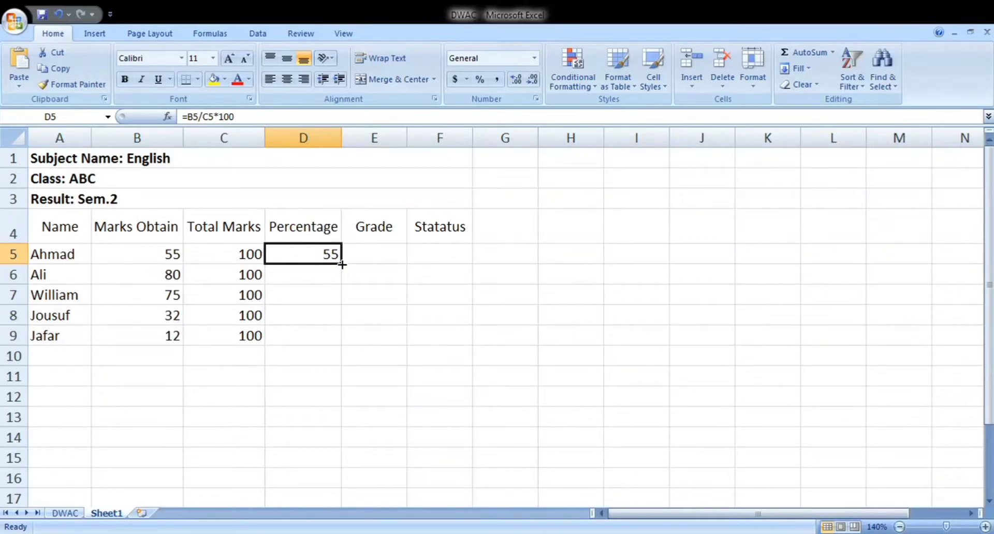
left_click_drag(341, 265, 338, 337)
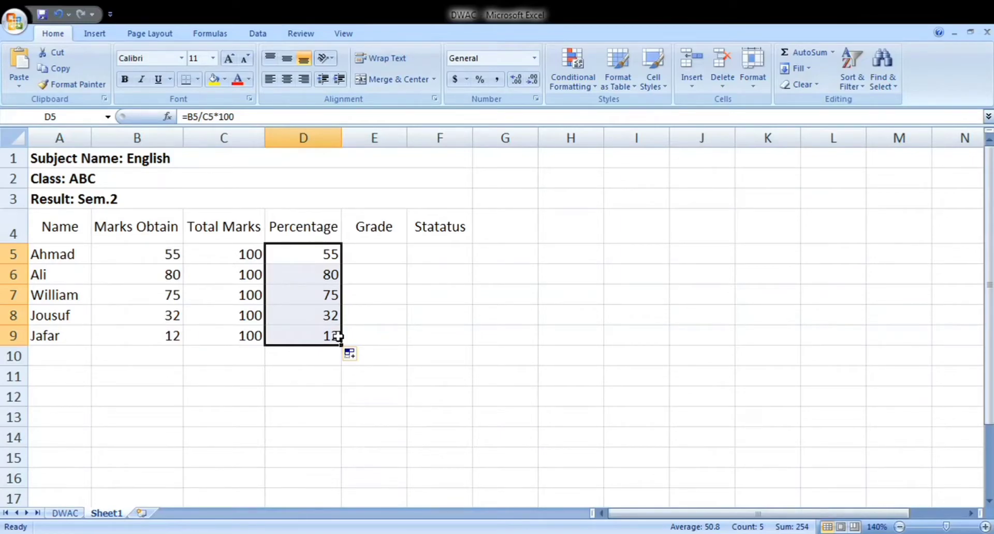
- Begin the grade formula in E5 with an IF that returns "A" when D5>=90
left_click(376, 249)
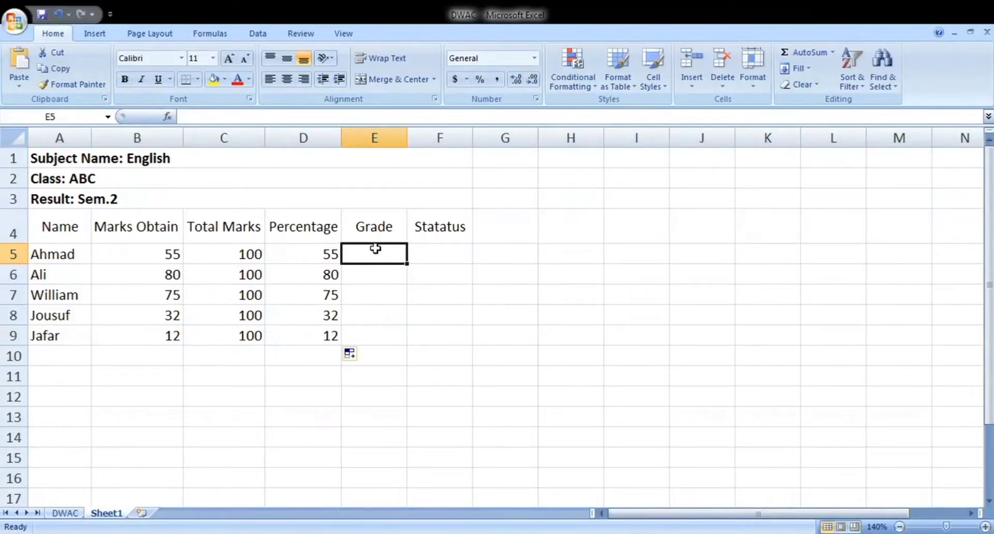
type("i")
key("BackSpace")
type("=if")
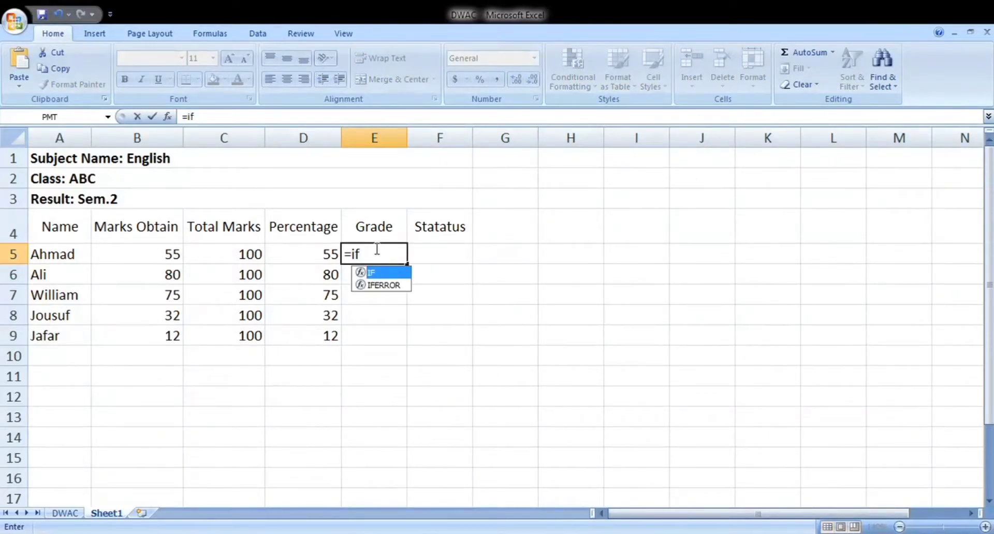
type("(")
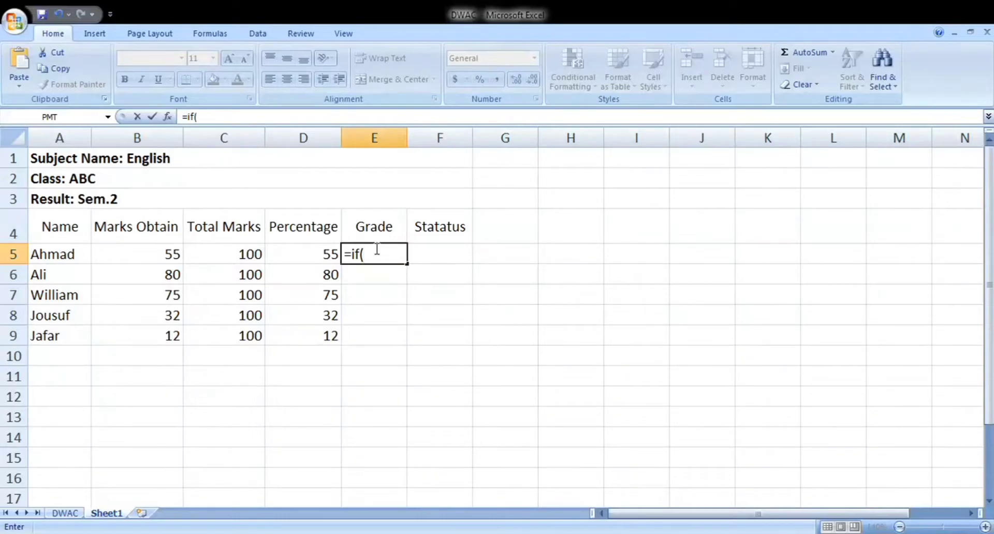
left_click(328, 254)
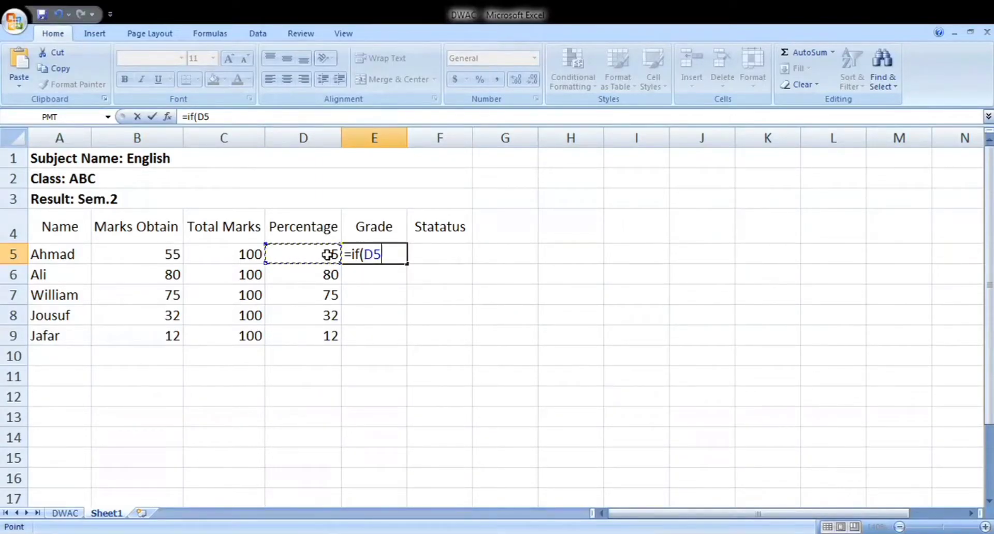
type(">=90")
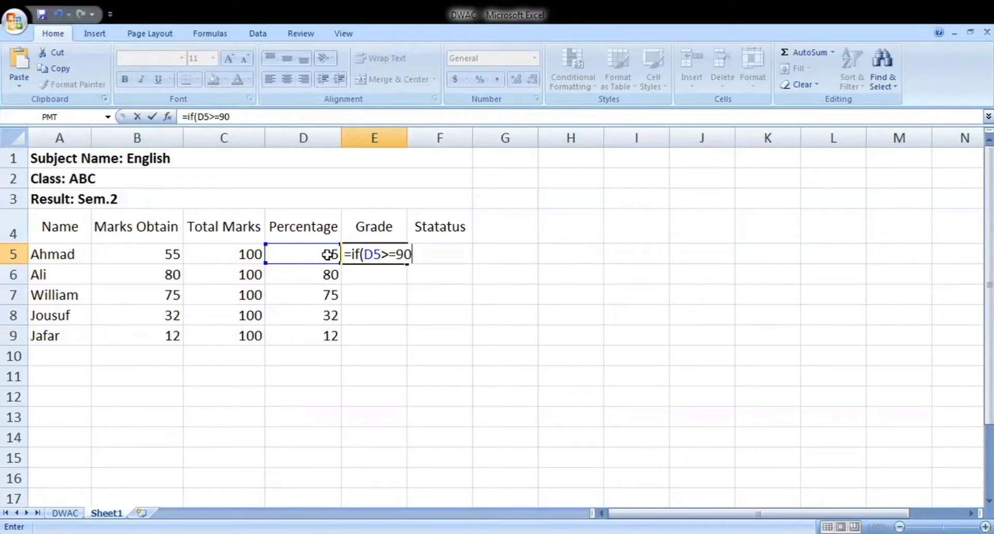
type(",\"A\"")
- Add a nested IF to the E5 grade formula that returns "B" when D5>=70
type(",if")
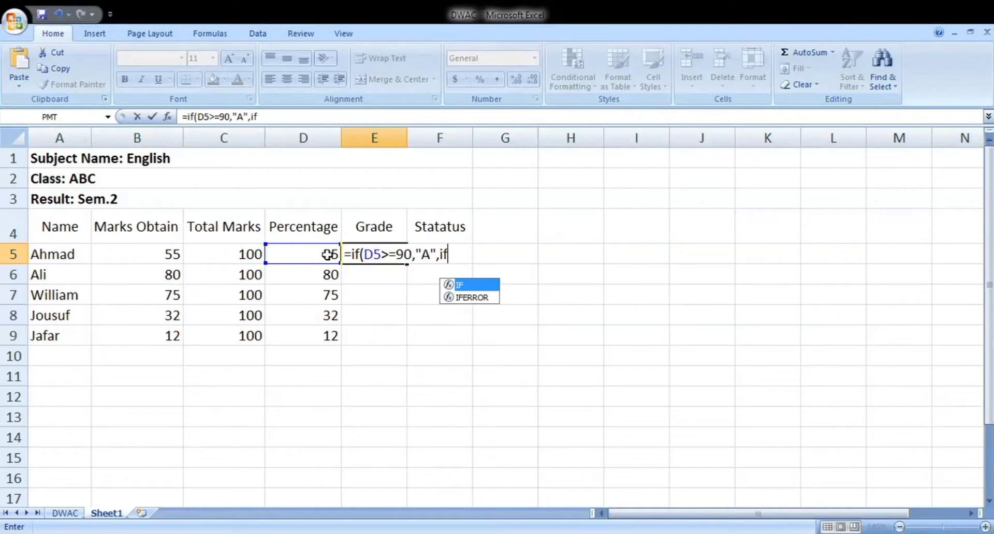
type("(")
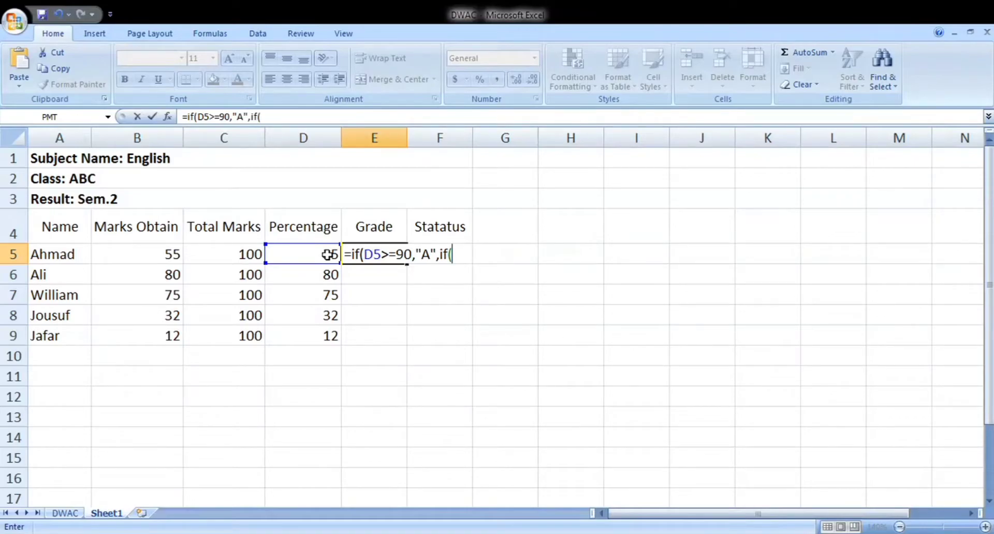
left_click(300, 257)
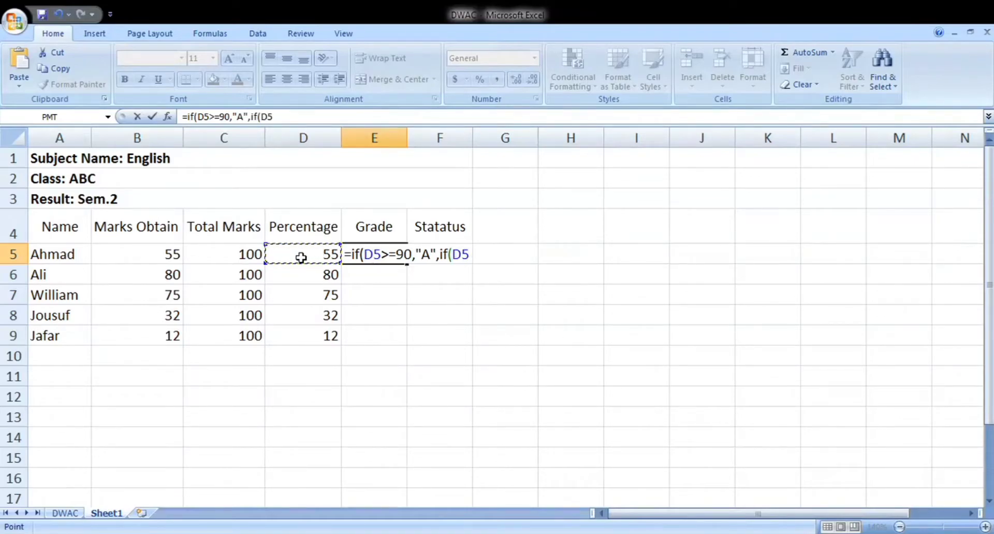
type("=")
key("BackSpace")
type(".")
key("BackSpace")
type(">=")
type("70")
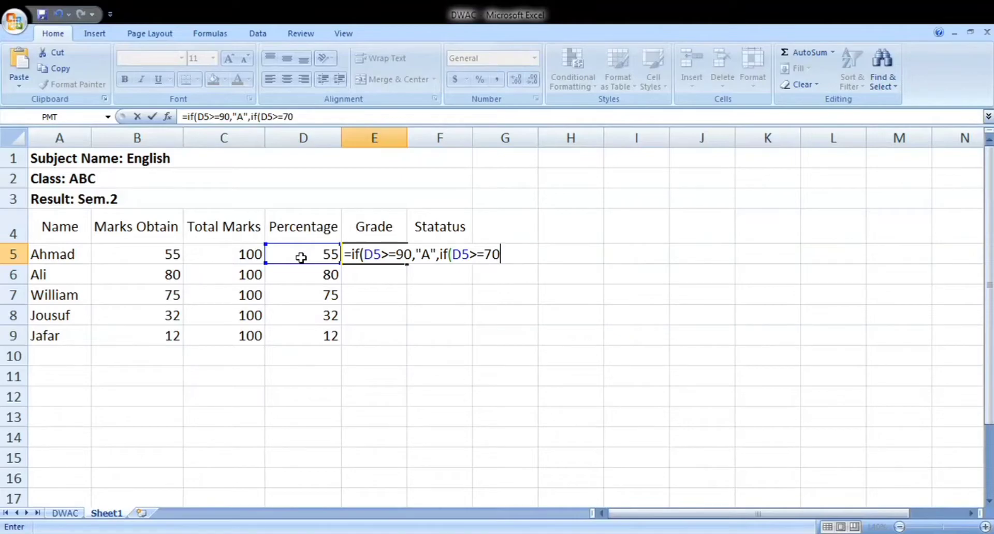
type(",\"B\"")
- Extend the E5 grade formula with a nested IF that returns "C" when D5>=50
type(",i")
key("BackSpace")
type("if")
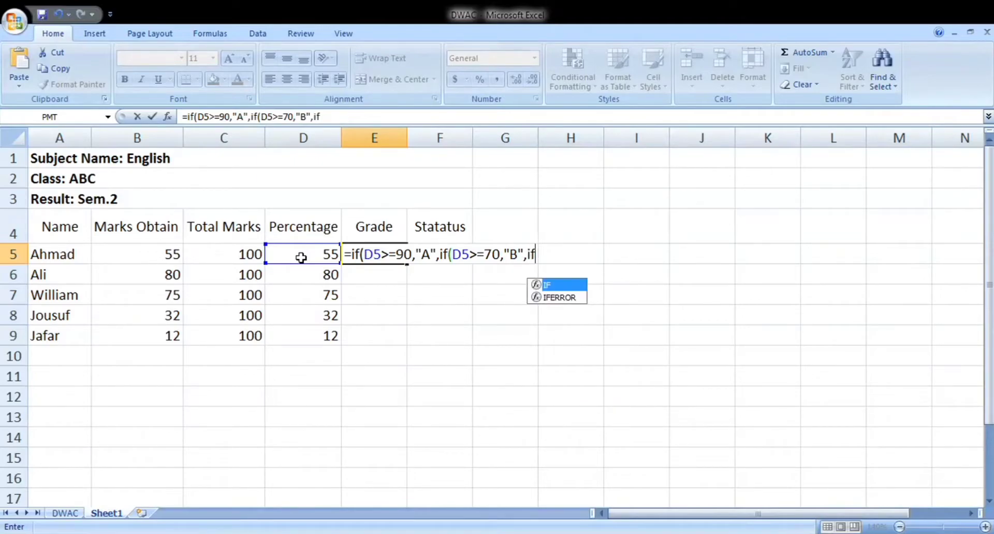
type("(")
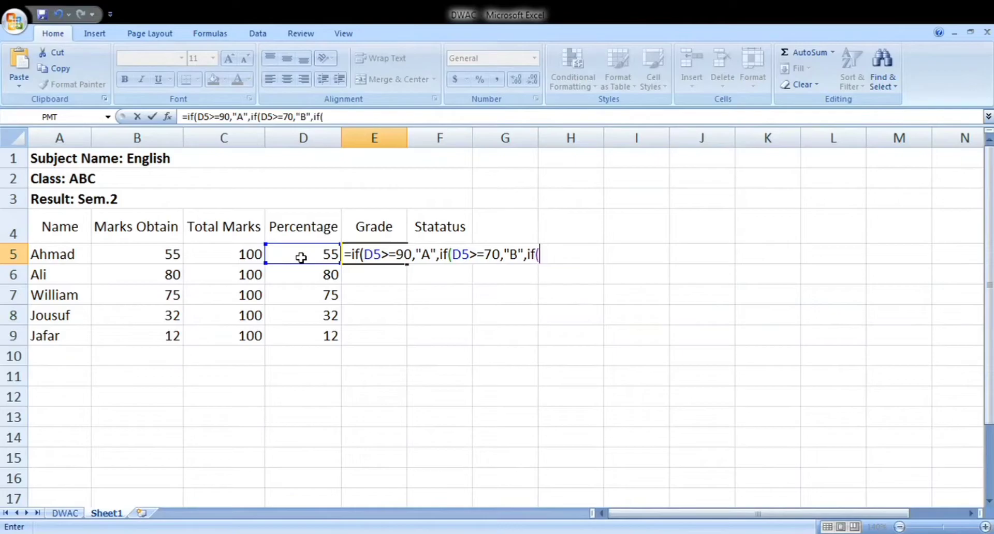
left_click(301, 258)
type(":D5")
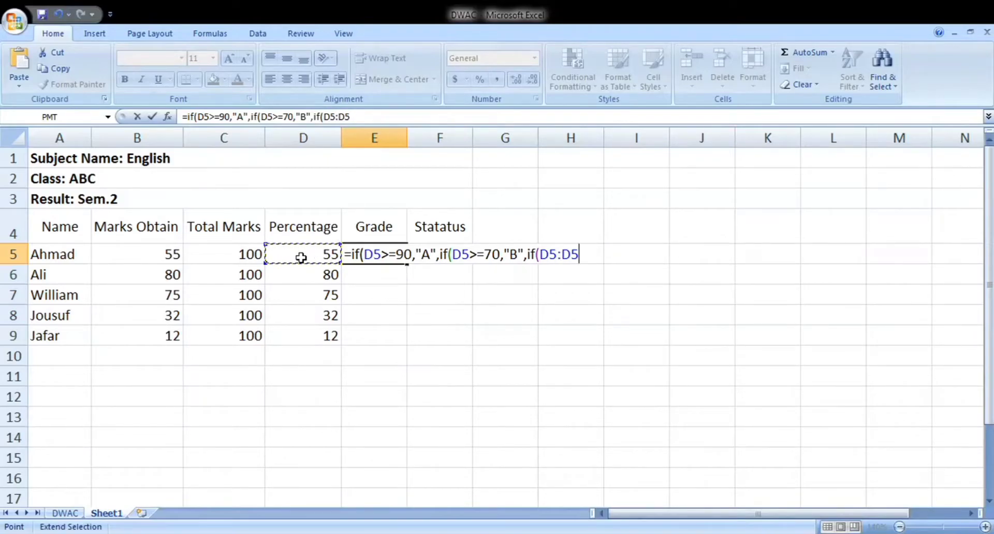
key("BackSpace")
key("BackSpace")
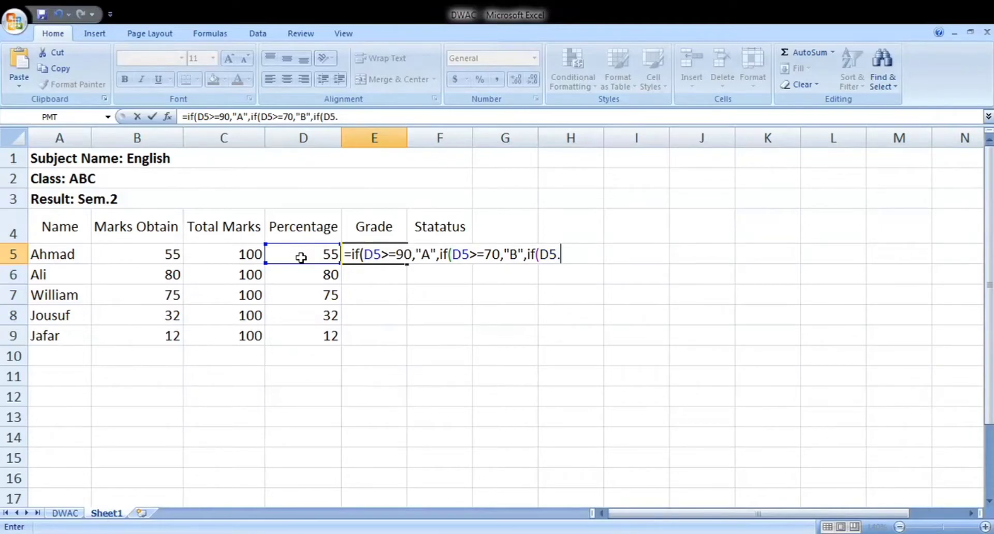
type(">=50,\"")
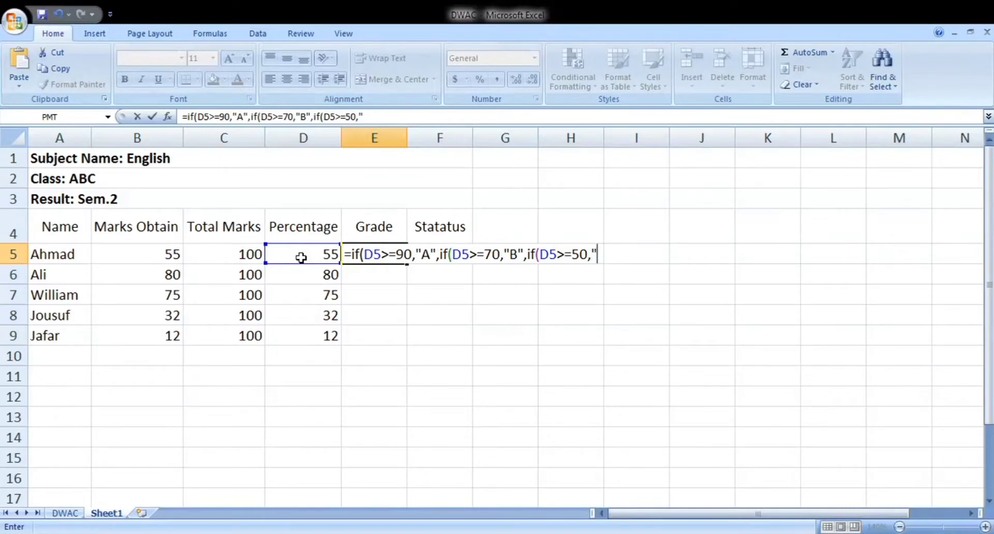
type("C\"")
- Add a last nested IF to the E5 grade formula that returns "F" when D5<=49
type(",if")
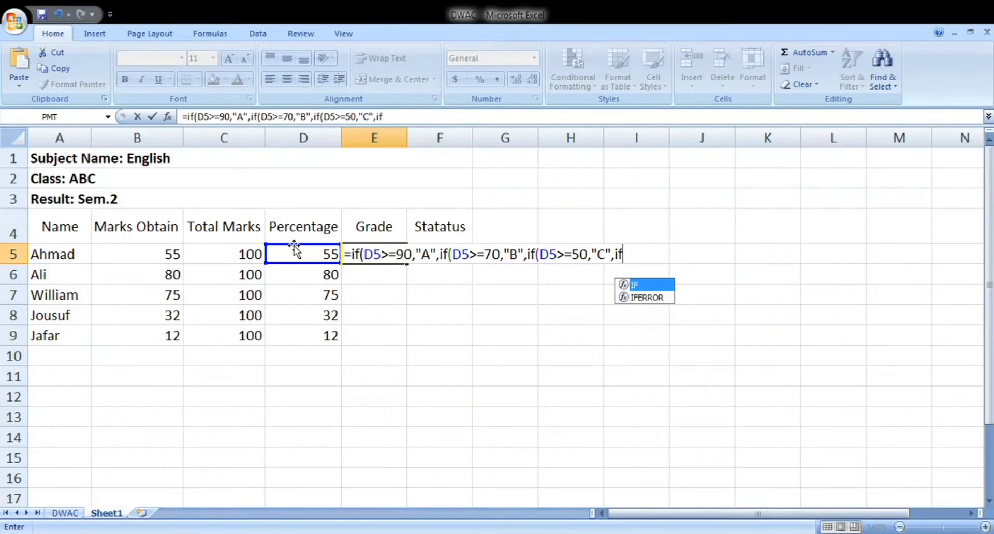
type("(")
left_click(308, 254)
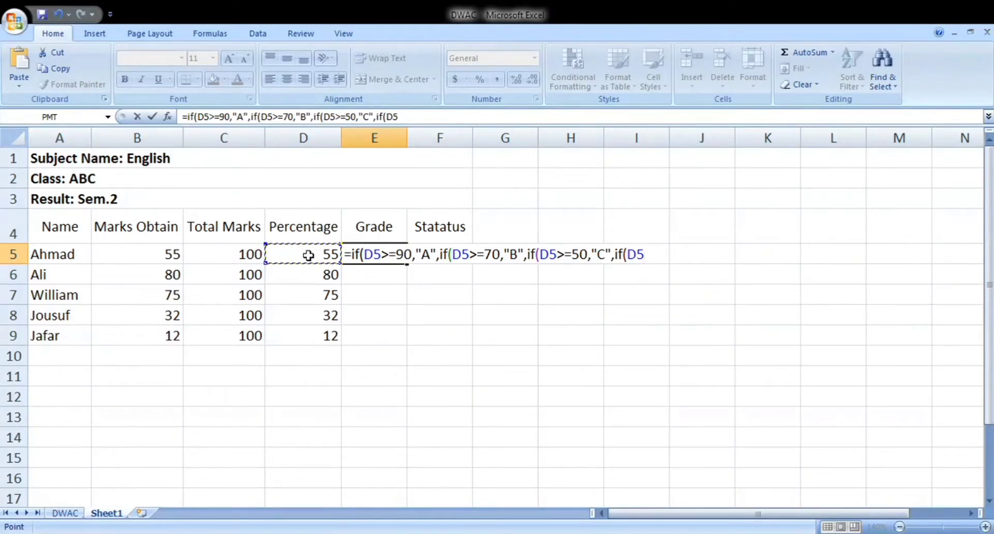
type("<=")
type("49<")
key("BackSpace")
type(",\"F")
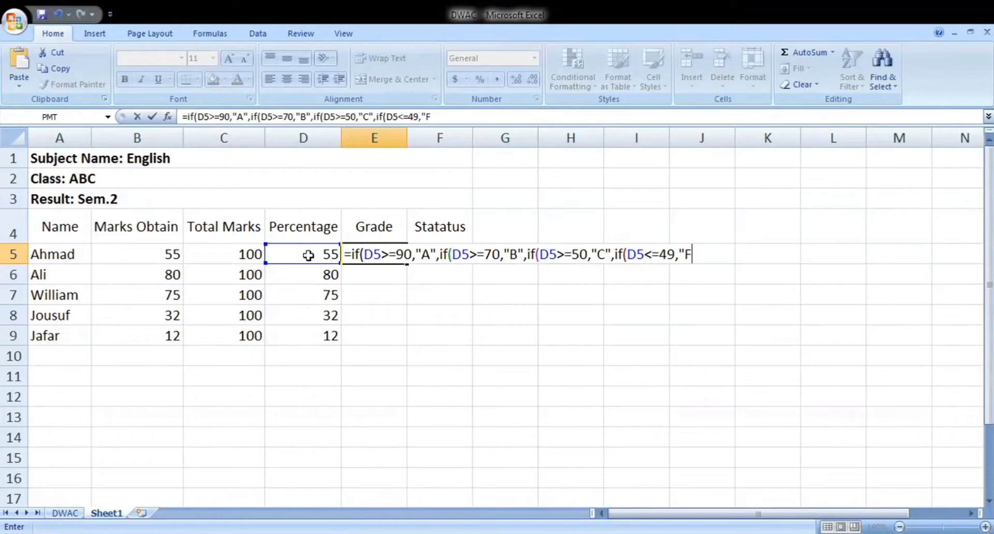
type("\"0")
key("BackSpace")
- Close all four nested IFs of the E5 grade formula, enter it, and fill it down to E9
type(")))")
key("BackSpace")
left_click(708, 260)
left_click(709, 260)
type("))")
key("Return")
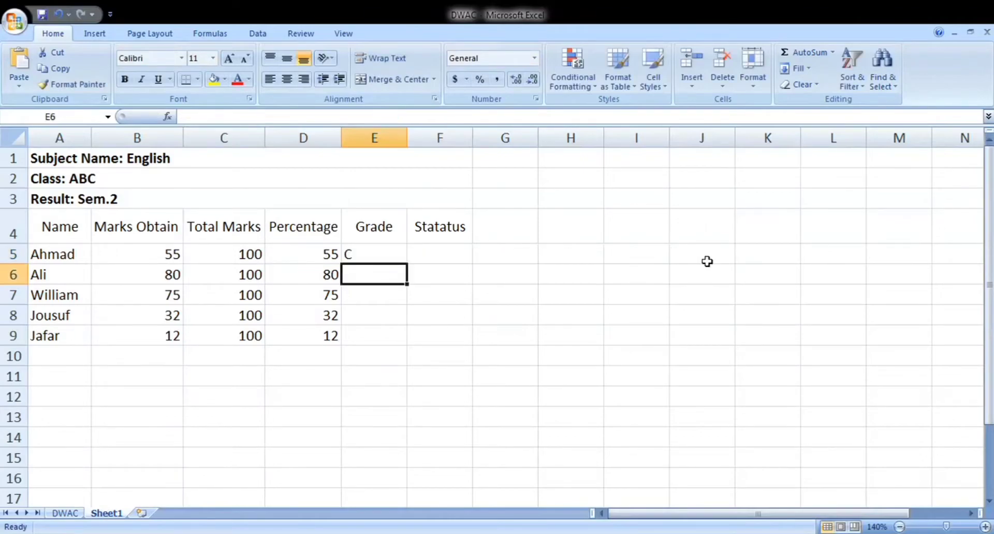
left_click(395, 256)
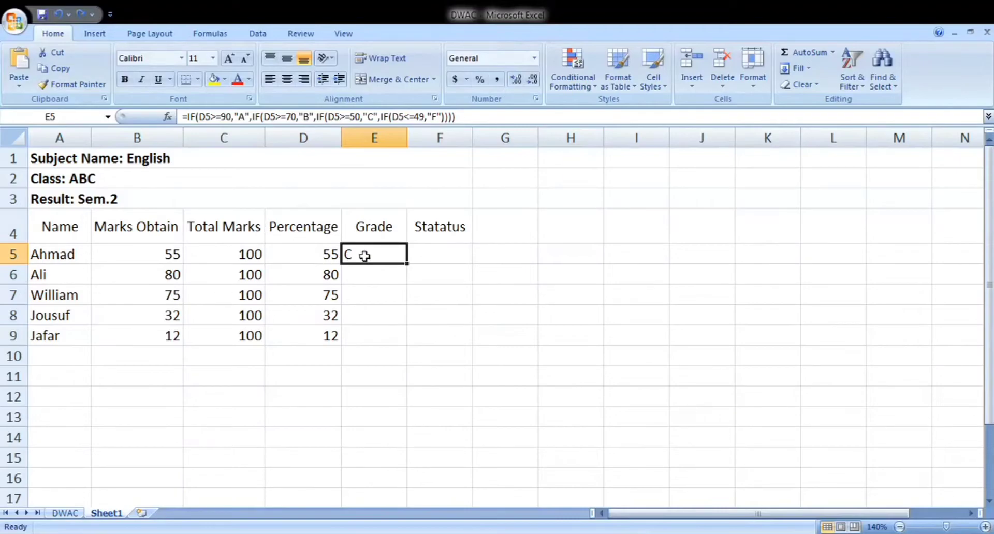
left_click_drag(406, 264, 401, 339)
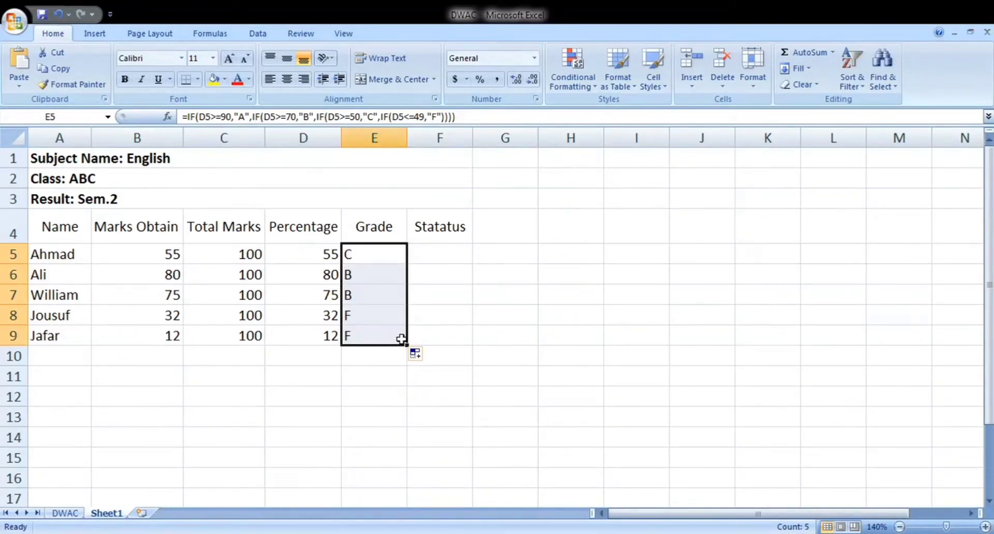
- Begin the status formula in F5 with an IF that returns "Pass" when D5>=33, followed by a nested IF
left_click(454, 253)
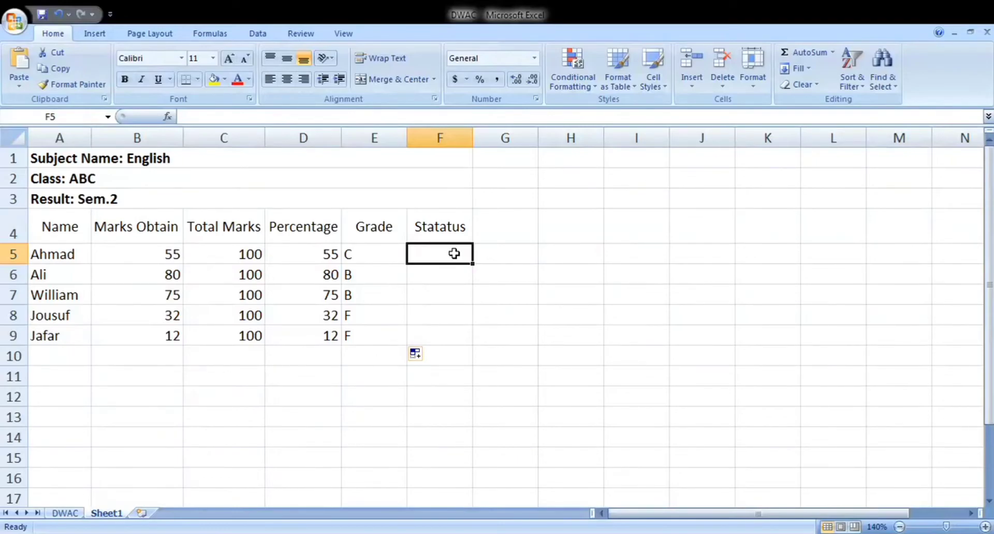
type("if")
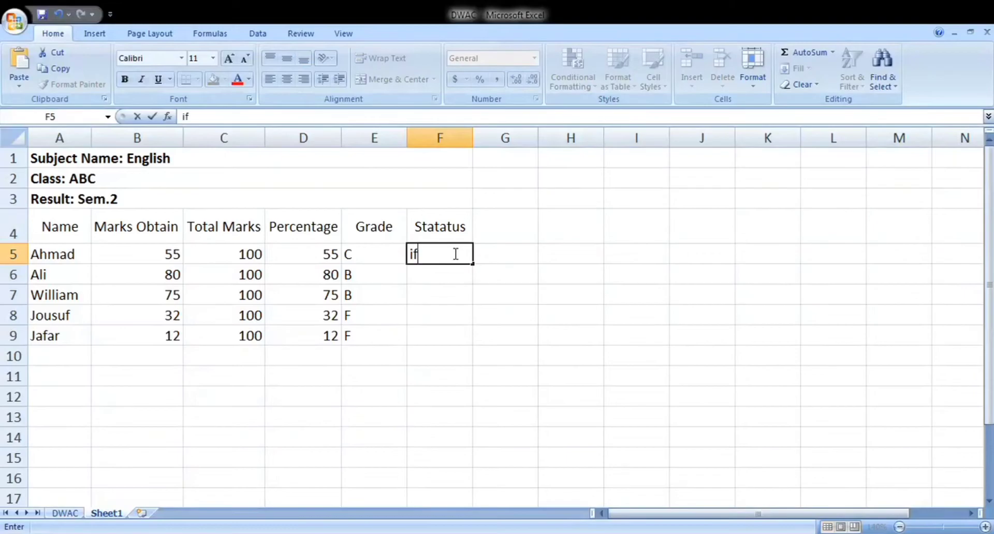
key("BackSpace")
key("BackSpace")
type("=")
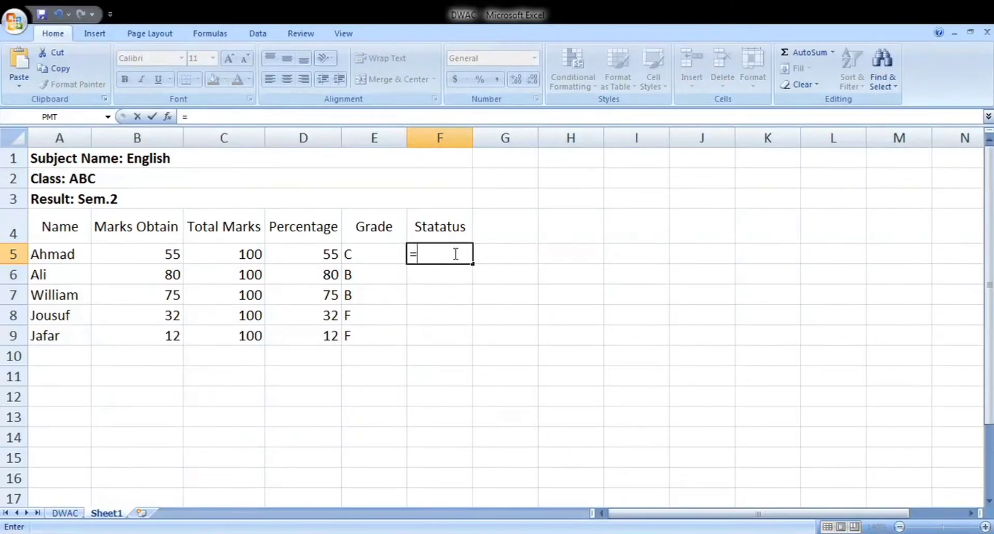
type("if")
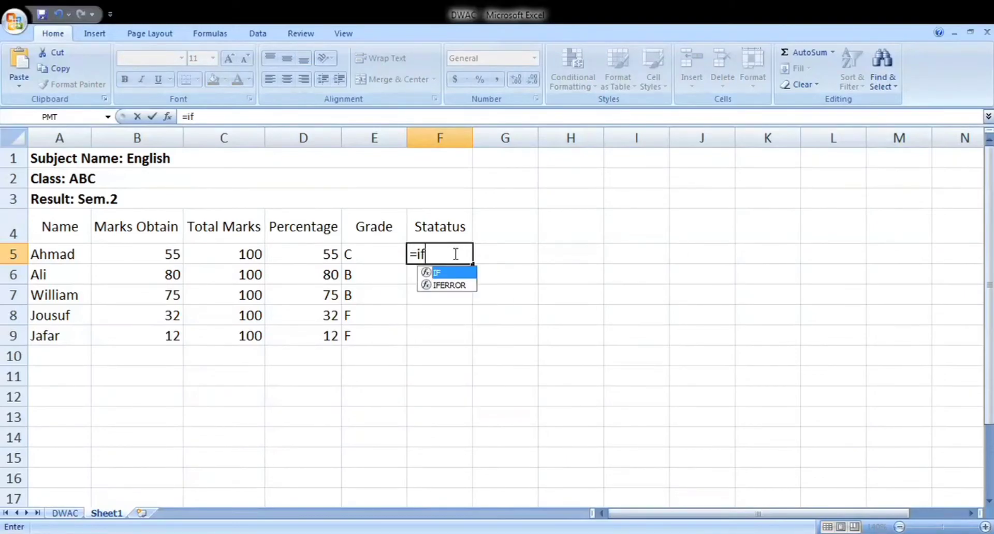
type("(")
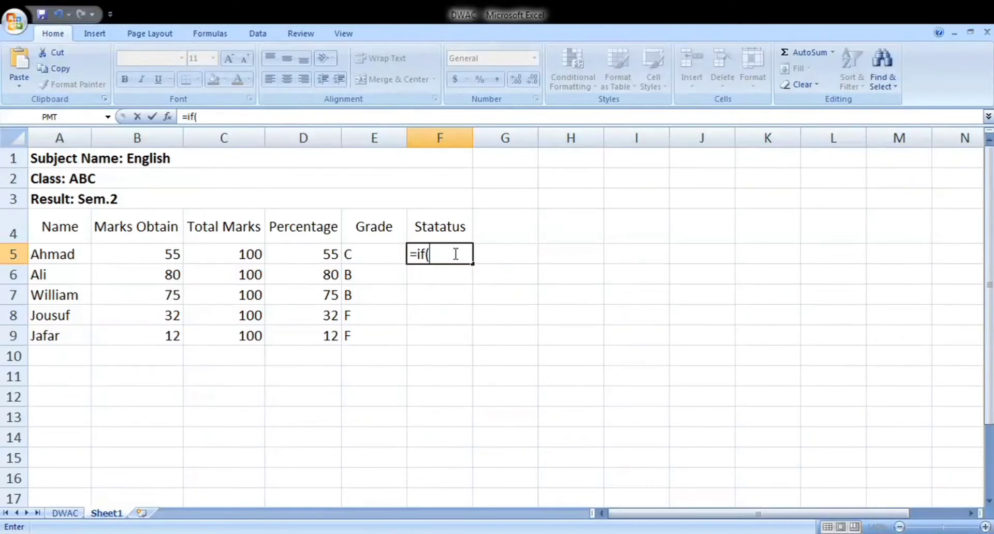
left_click(330, 252)
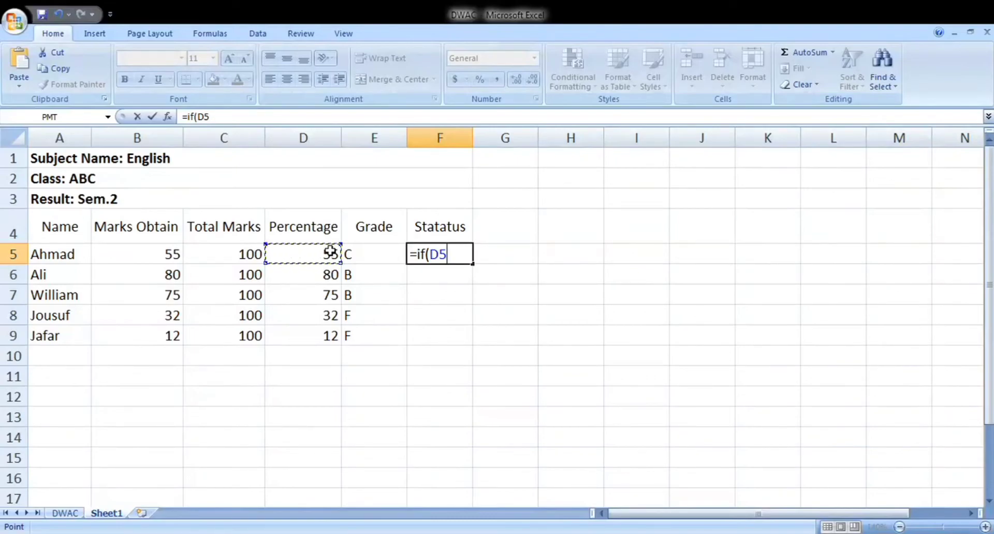
key("F8")
key("BackSpace")
key("BackSpace")
key("BackSpace")
type(">=33")
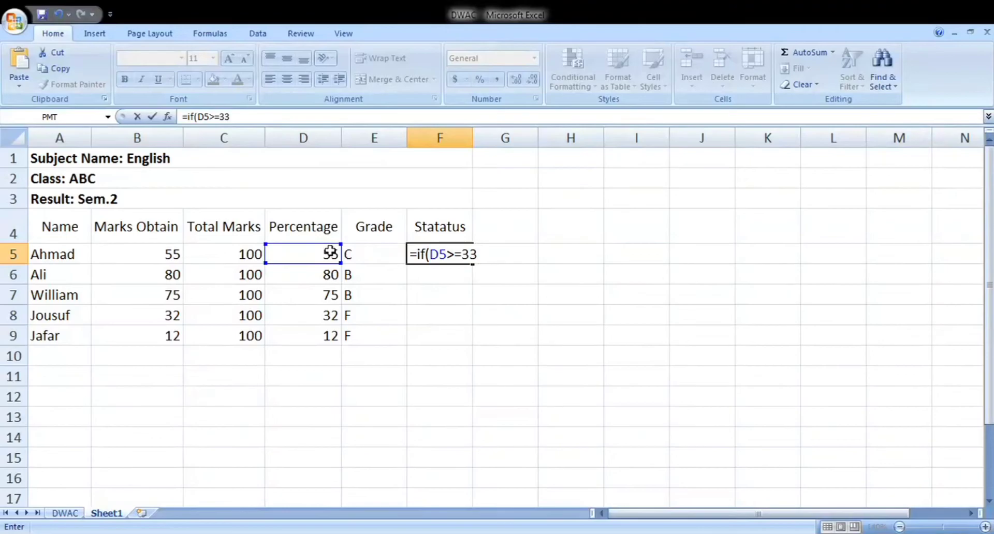
type(",\"Pass\",if(")
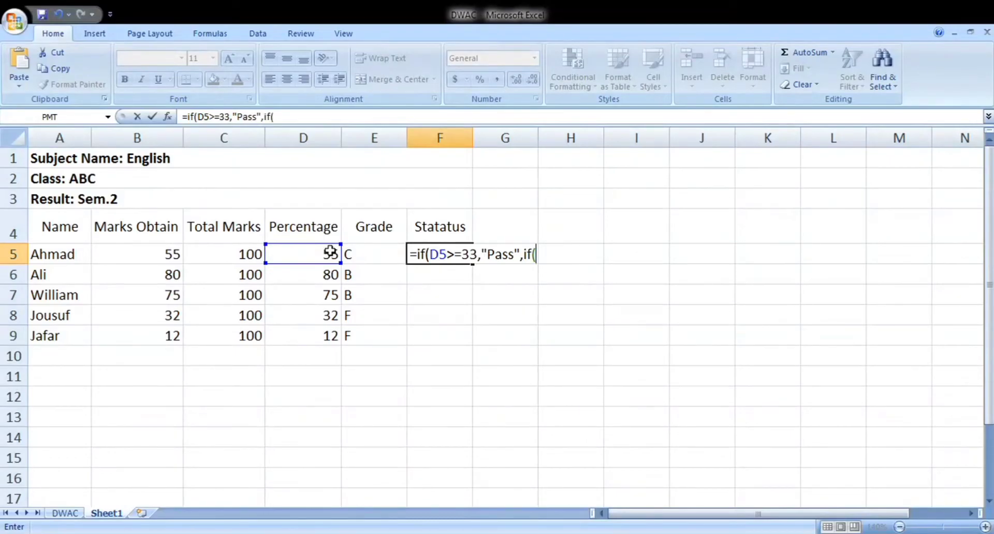
- Complete the nested IF in F5 so it returns "Fail" when D5<33, and enter the formula
left_click(330, 253)
type("<33")
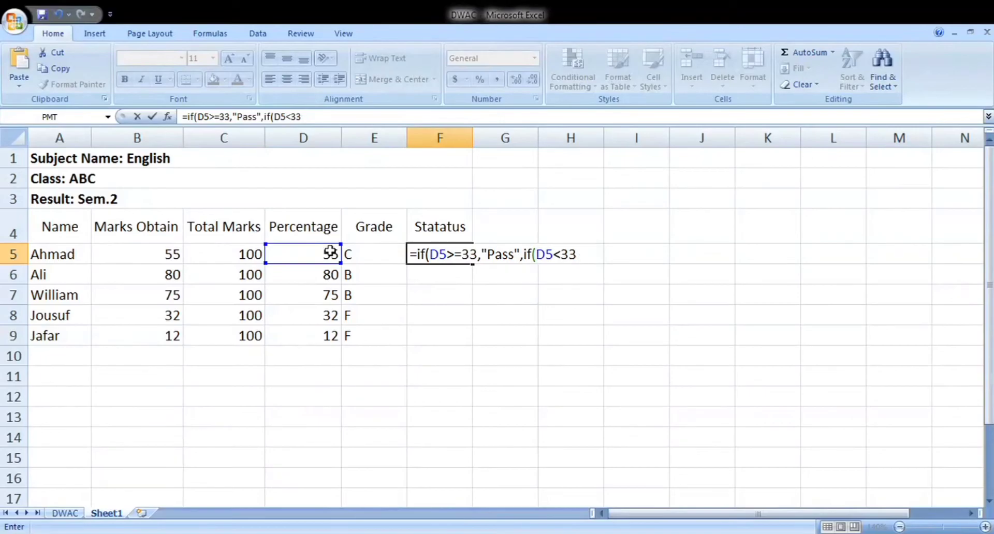
type(",\"Fail\"))")
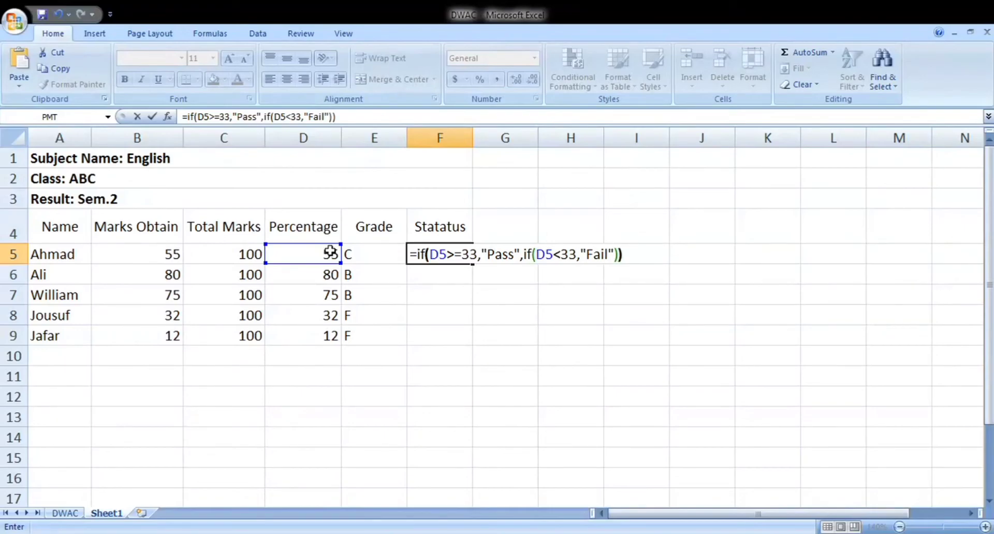
key("Return")
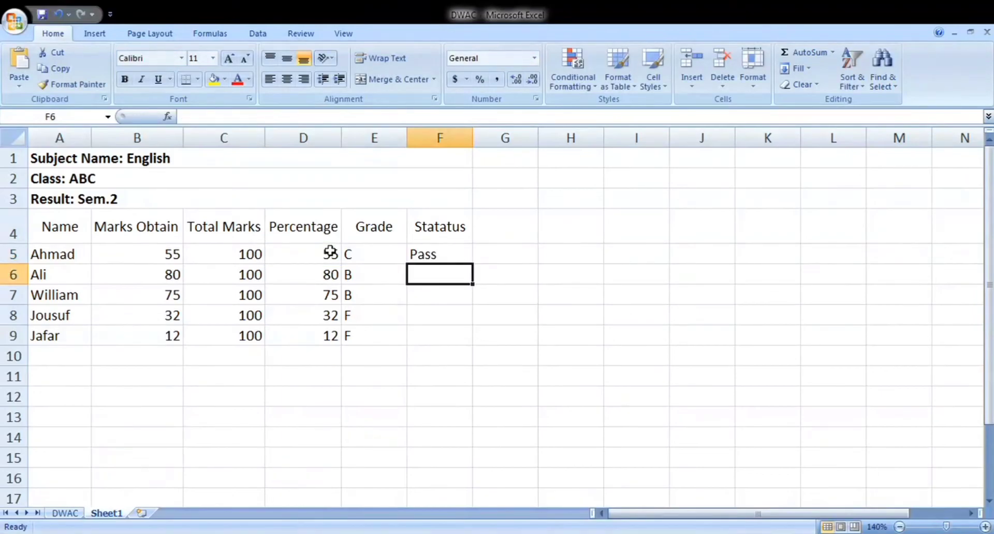
- Fill the pass/fail status formula from F5 down to F9
left_click(421, 256)
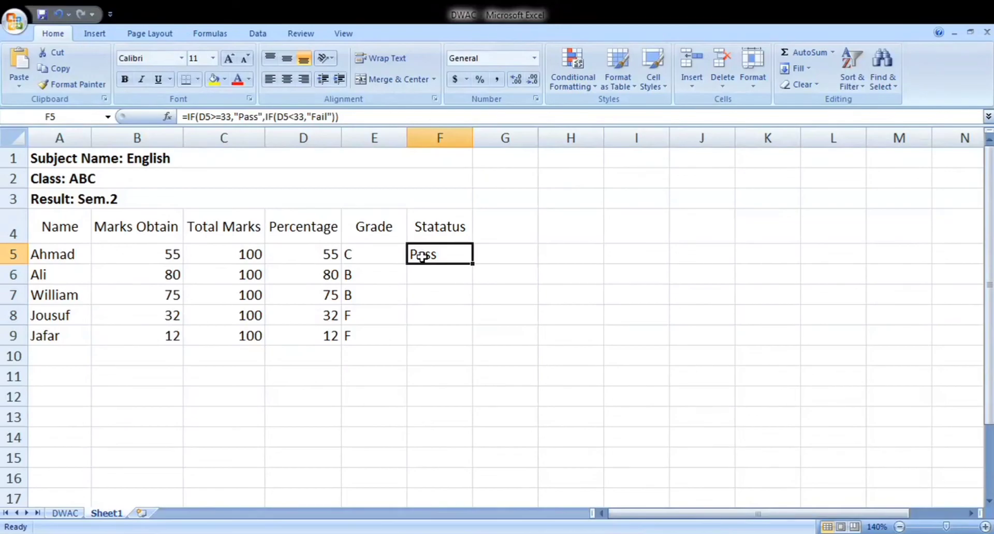
left_click_drag(472, 265, 473, 353)
left_click_drag(473, 342, 475, 346)
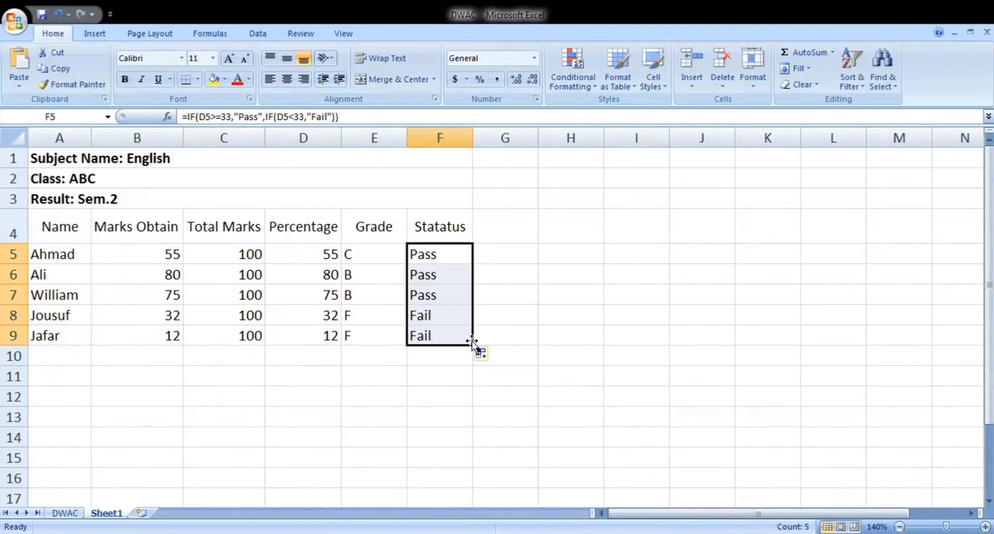
left_click(515, 286)
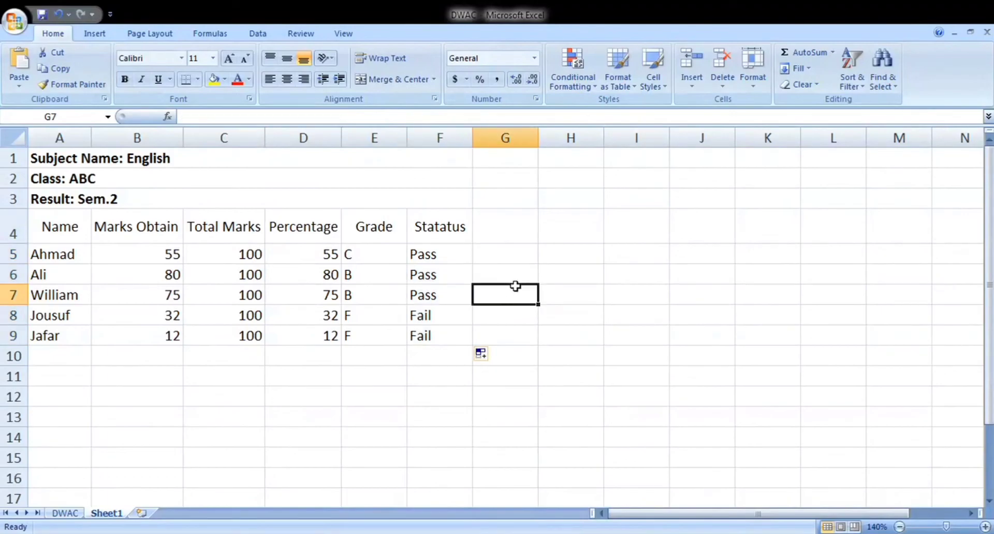